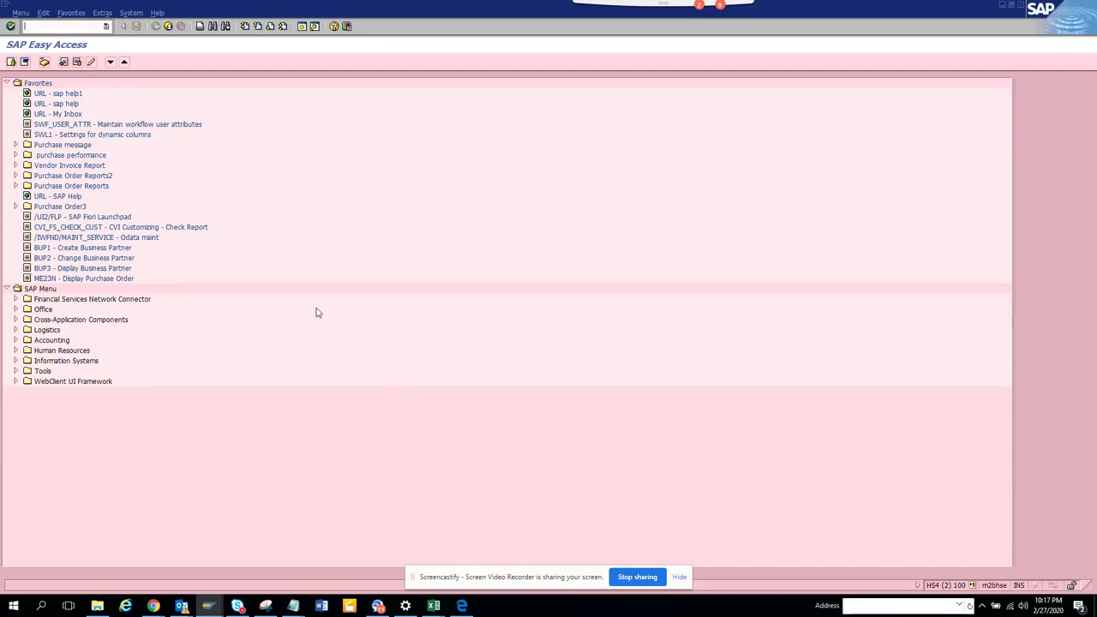
- Start transaction ME21N via /nme21n to get a blank Standard PO
{"action": "type", "text": "m"}
{"action": "type", "text": "21"}
{"action": "key", "text": "BackSpace"}
{"action": "key", "text": "BackSpace"}
{"action": "type", "text": "e21n"}
{"action": "key", "text": "Return"}
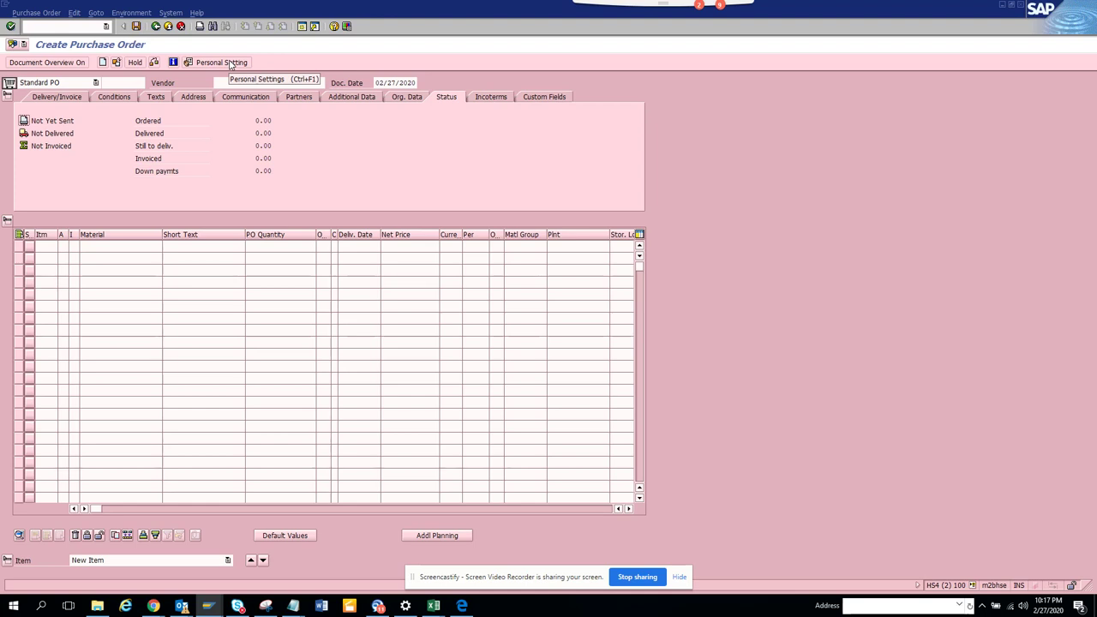
- Open Personal Settings at the default values view, moving the window aside
{"action": "left_click", "coordinate": [221, 63]}
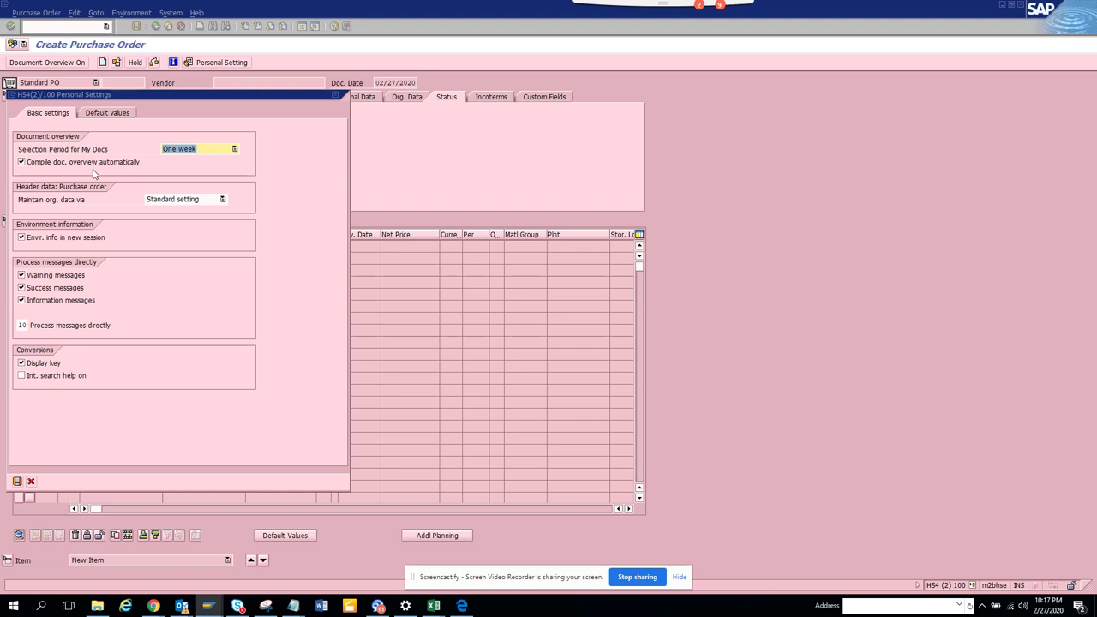
{"action": "left_click", "coordinate": [119, 114]}
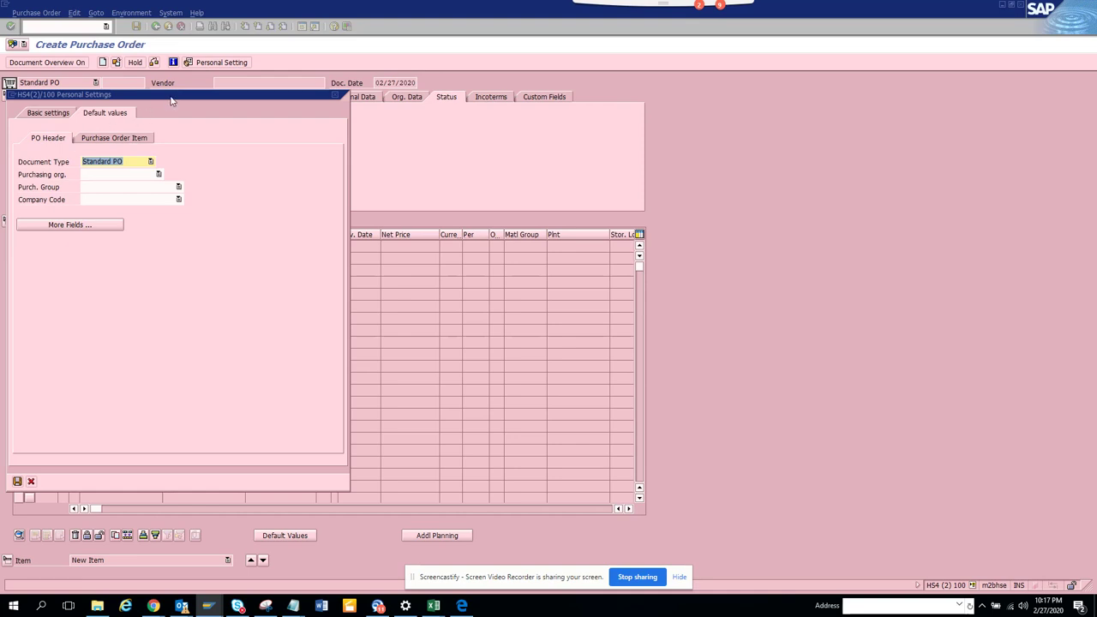
{"action": "left_click_drag", "start_coordinate": [169, 98], "coordinate": [479, 78]}
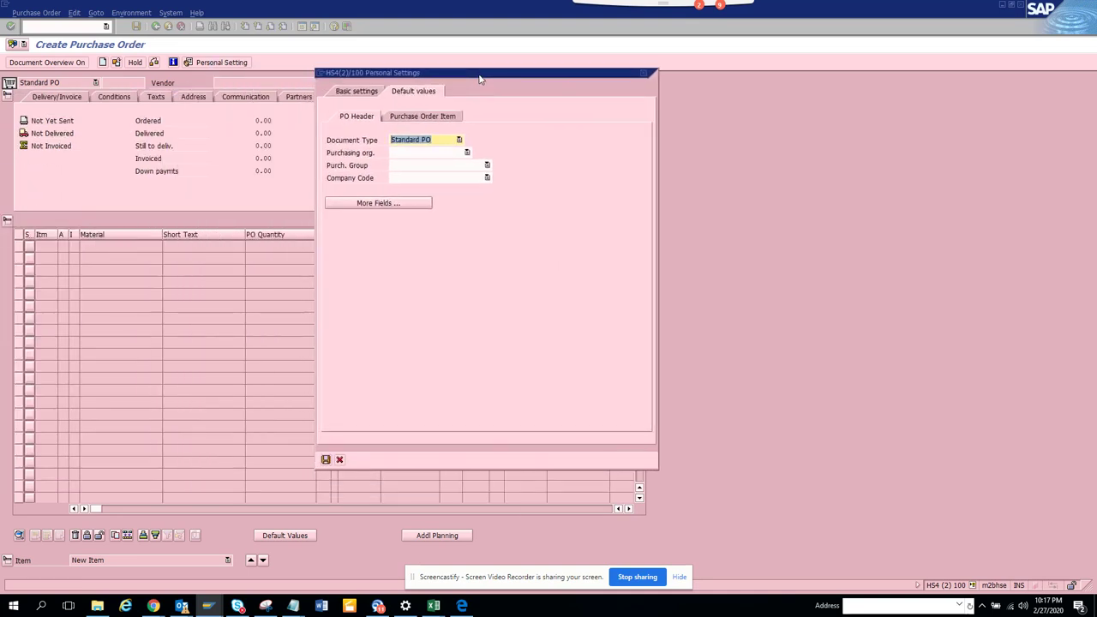
- Default purchasing org AFAB Purch. org. 1, group FAZ1 purchas Gr 2, company code A Ltd
{"action": "left_click", "coordinate": [459, 153]}
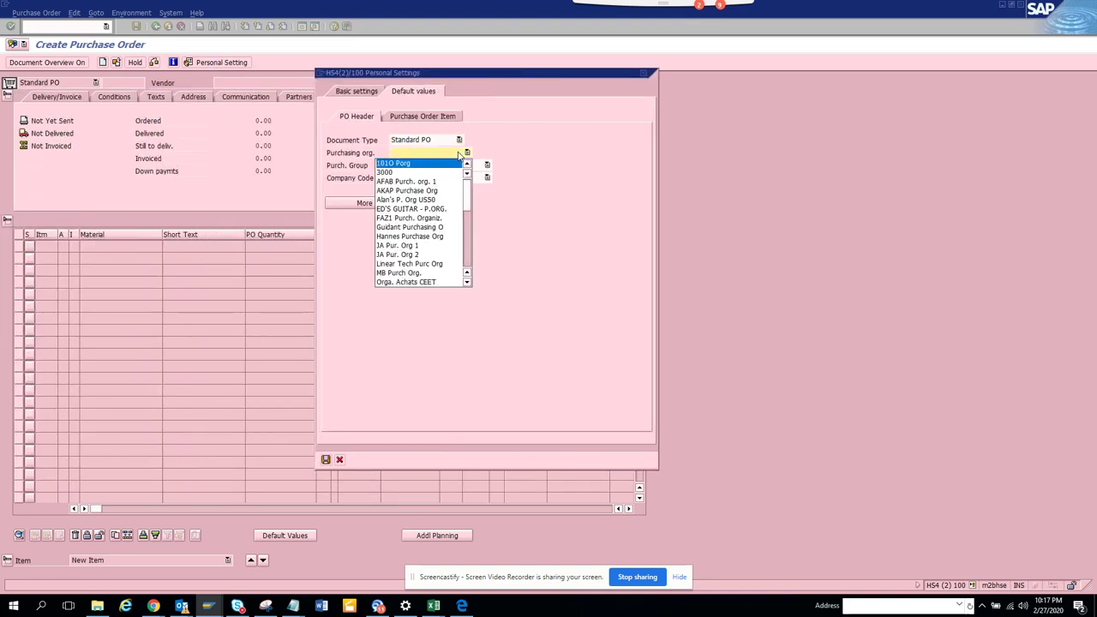
{"action": "left_click", "coordinate": [428, 185]}
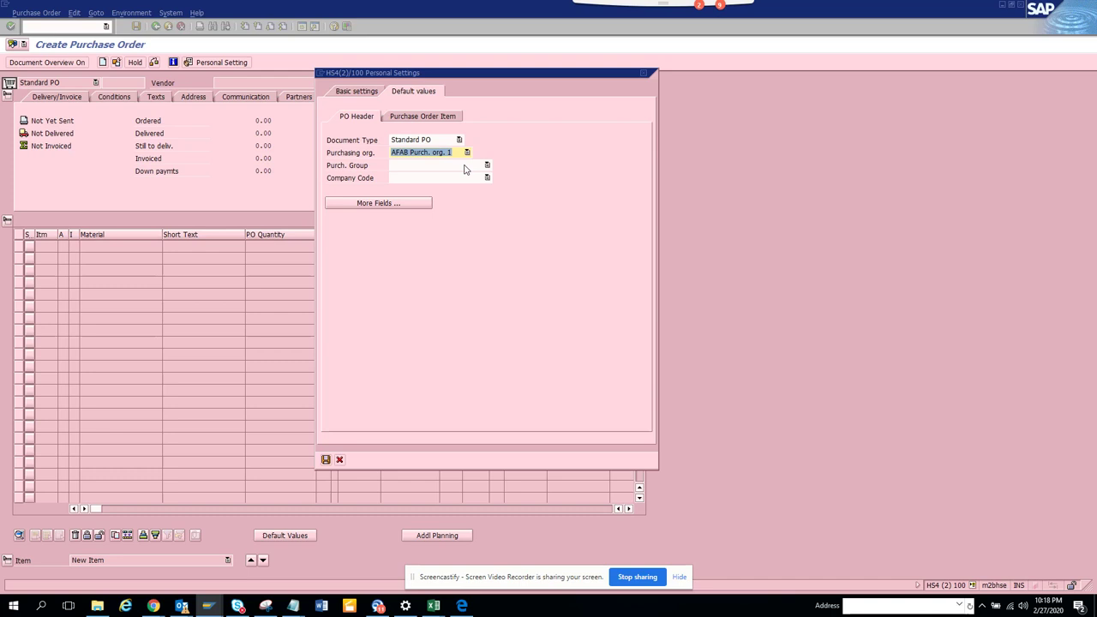
{"action": "left_click", "coordinate": [464, 166]}
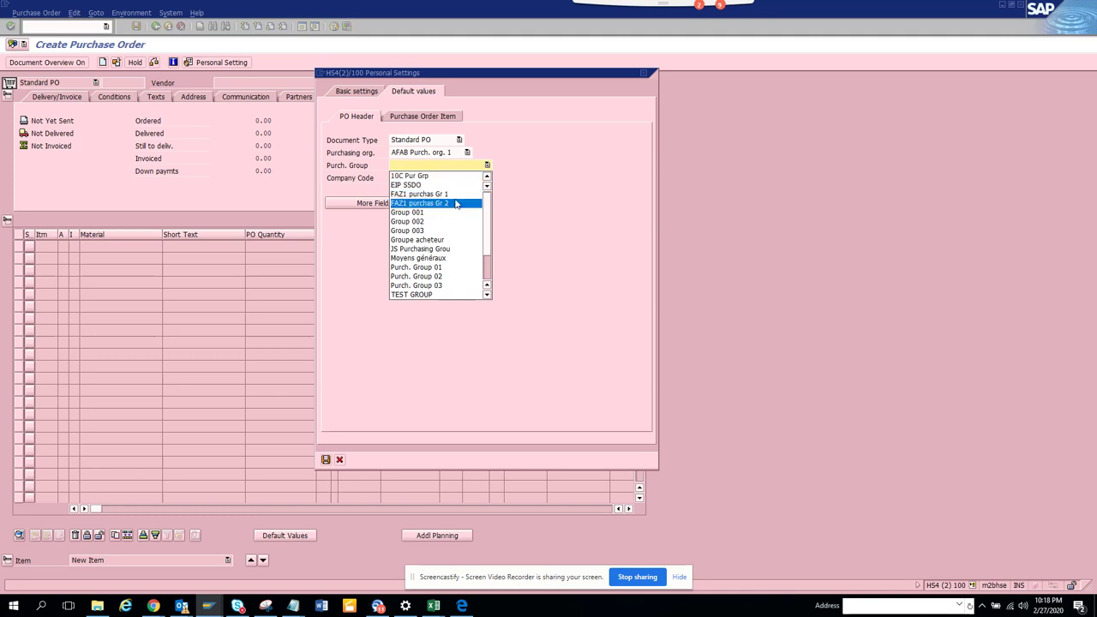
{"action": "left_click", "coordinate": [457, 204]}
{"action": "left_click", "coordinate": [472, 178]}
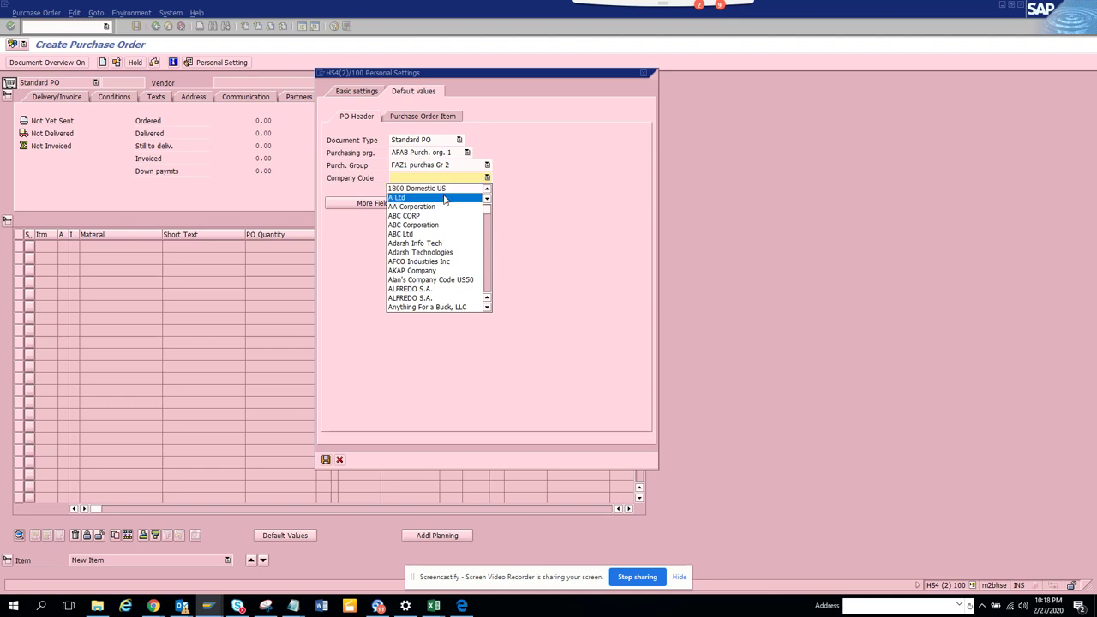
{"action": "left_click", "coordinate": [444, 198]}
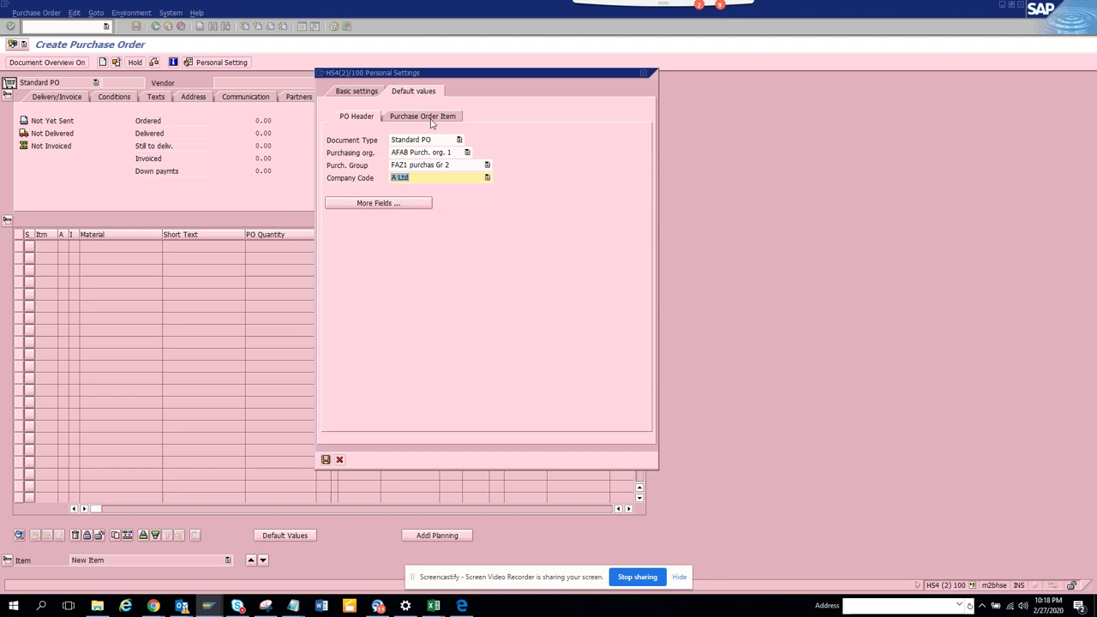
- Add the Payment Terms field to the PO header defaults and set it to 0001
{"action": "left_click", "coordinate": [415, 204]}
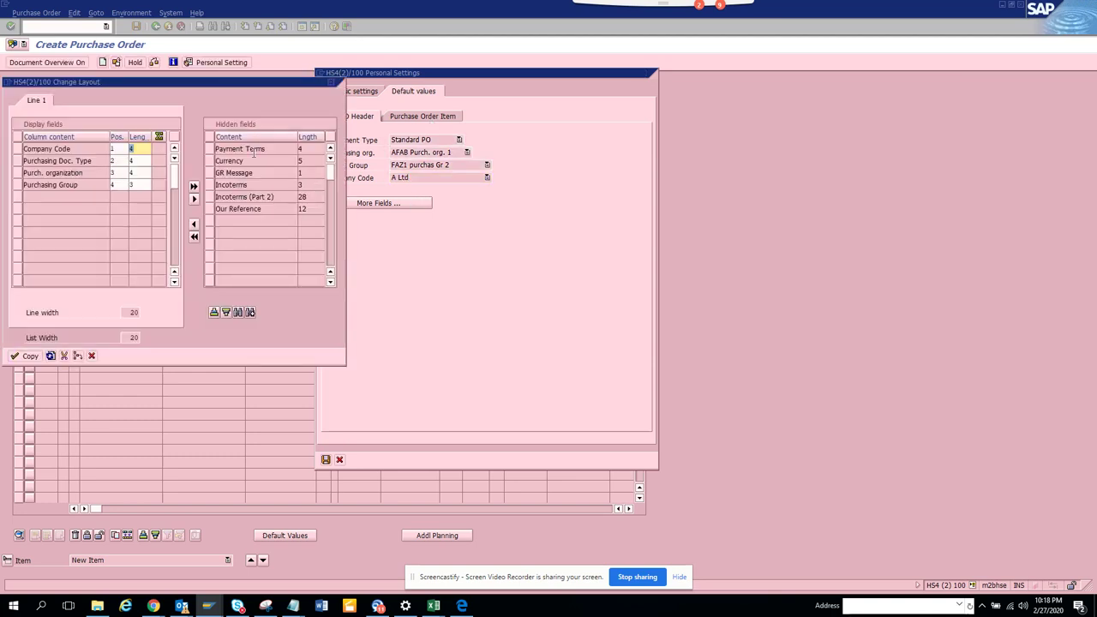
{"action": "left_click", "coordinate": [210, 149]}
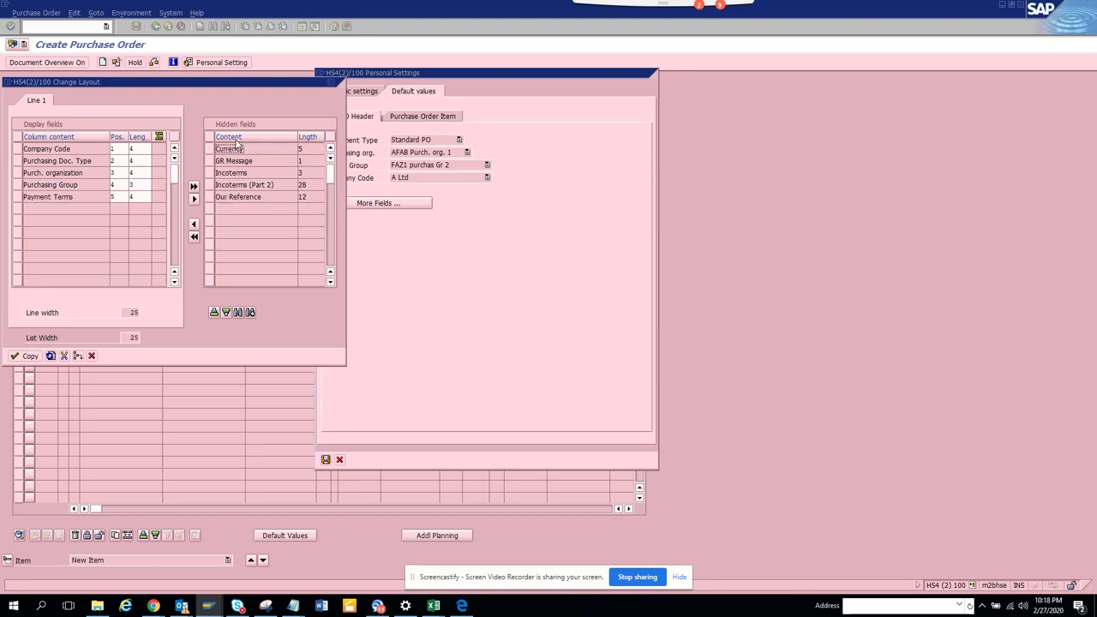
{"action": "left_click", "coordinate": [33, 356]}
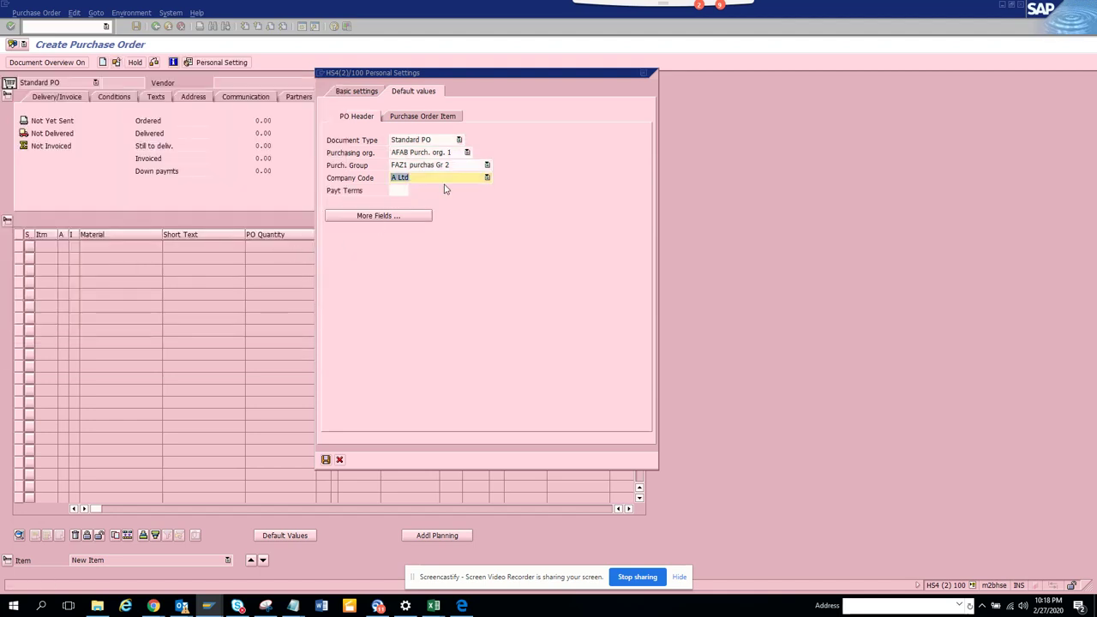
{"action": "left_click", "coordinate": [403, 190]}
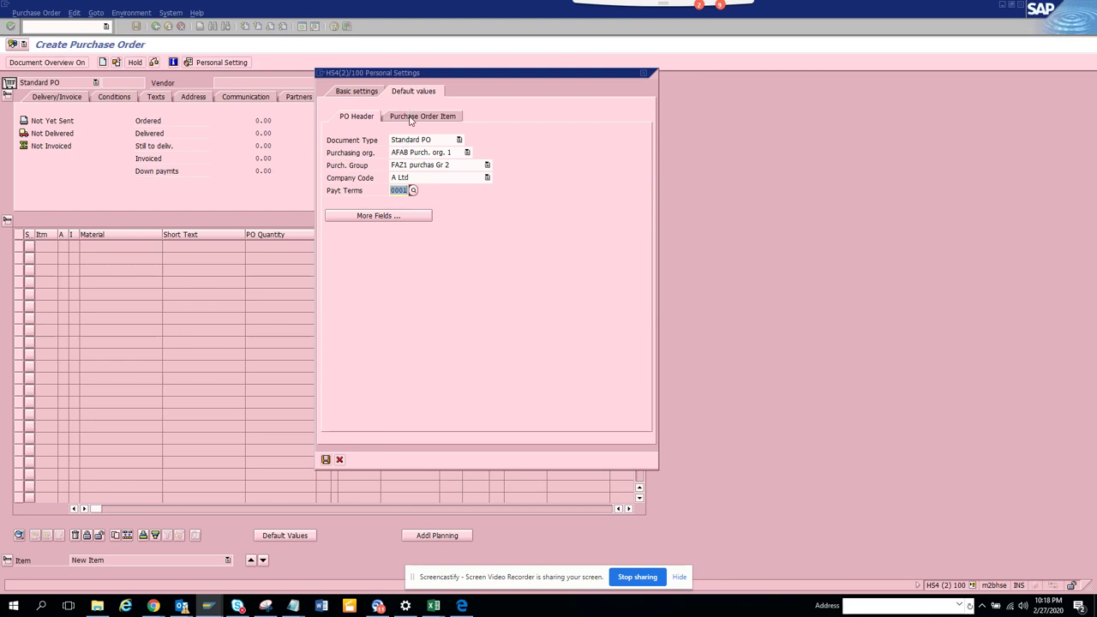
- In the item defaults, set plant 1500 and mark it Always Propose
{"action": "left_click", "coordinate": [412, 119]}
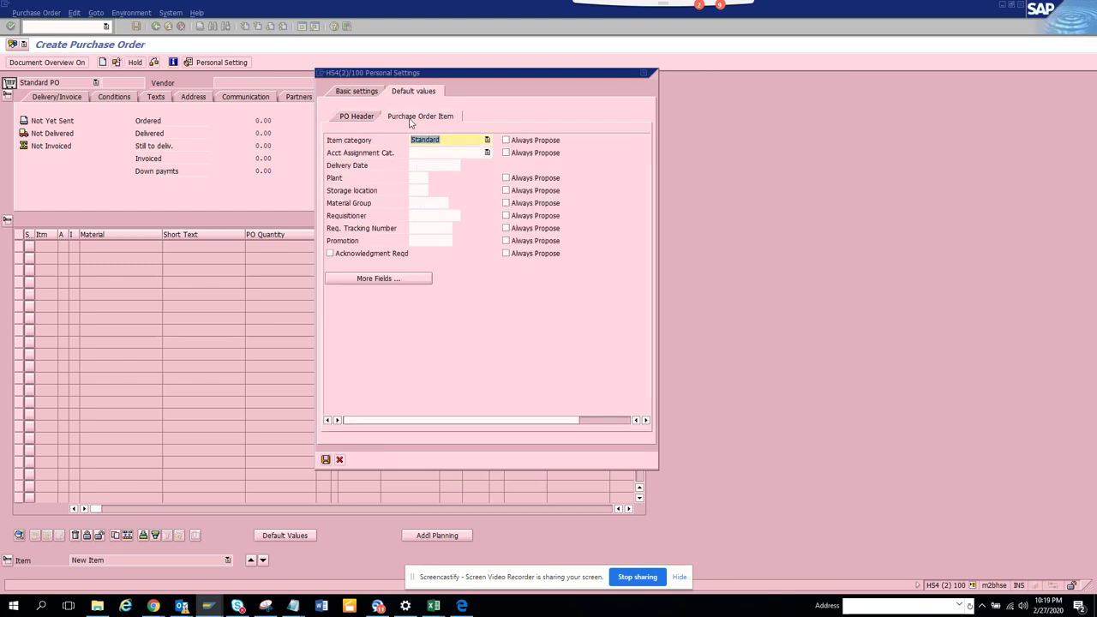
{"action": "left_click", "coordinate": [421, 178]}
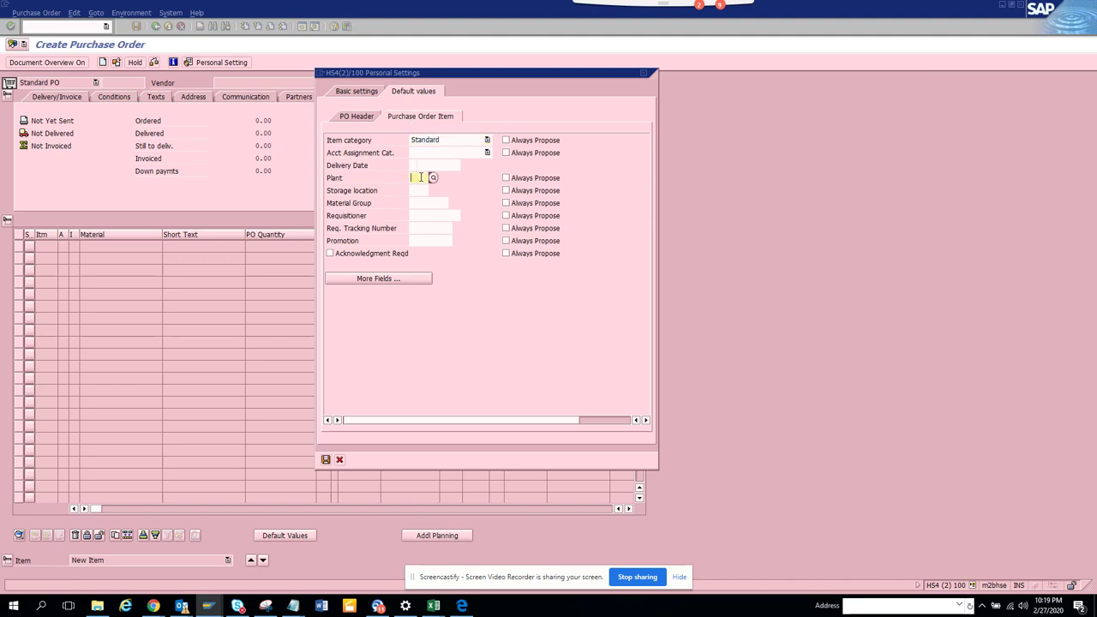
{"action": "key", "text": "F4"}
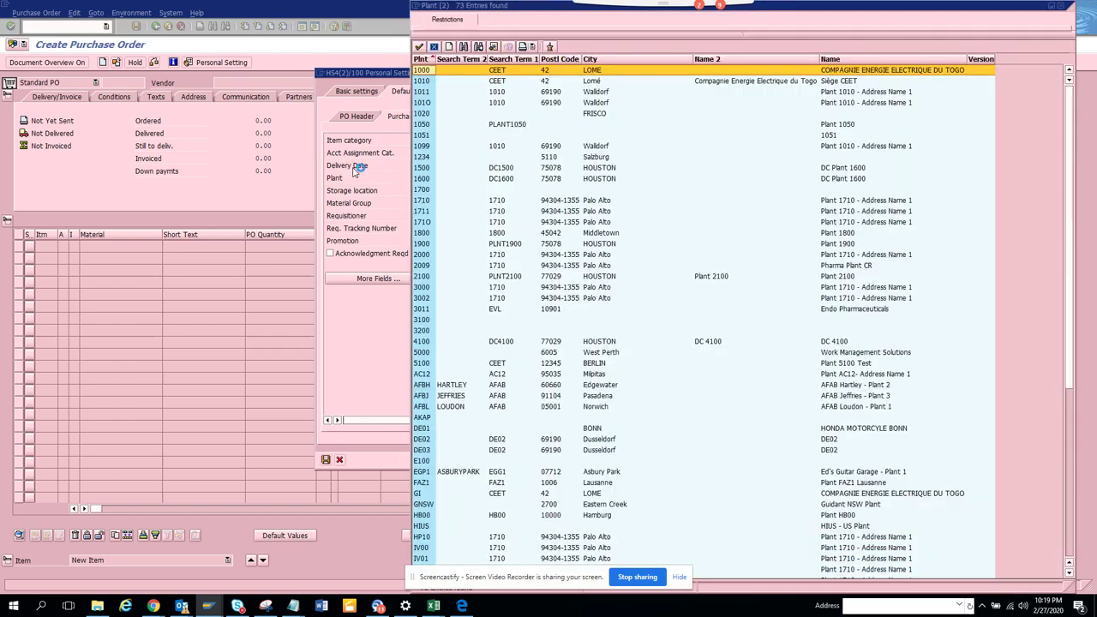
{"action": "left_click", "coordinate": [431, 168]}
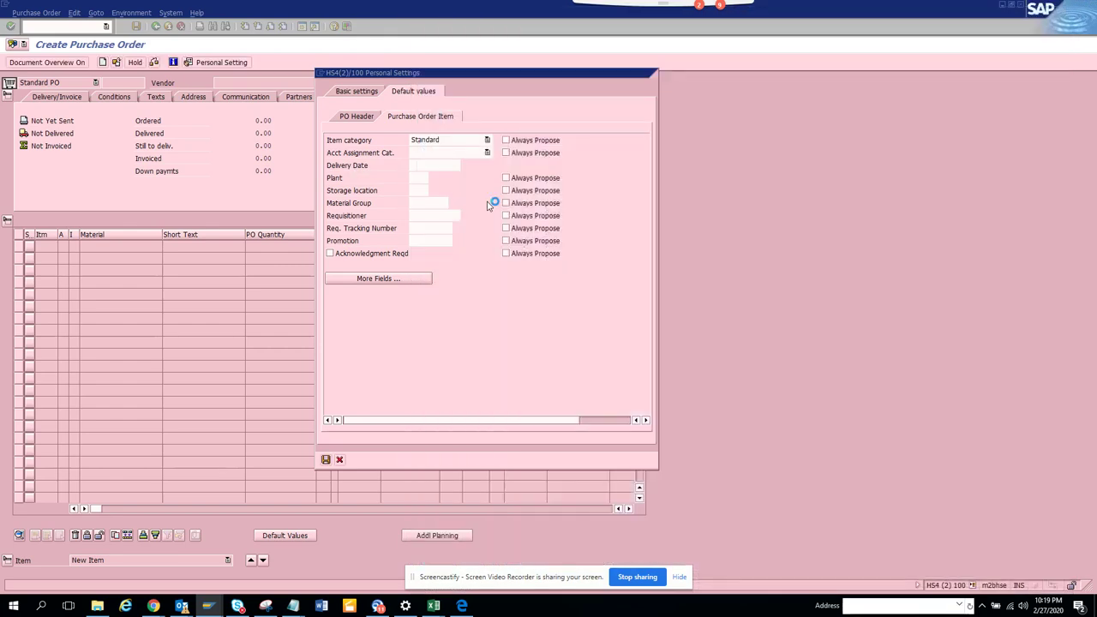
{"action": "left_click", "coordinate": [509, 178]}
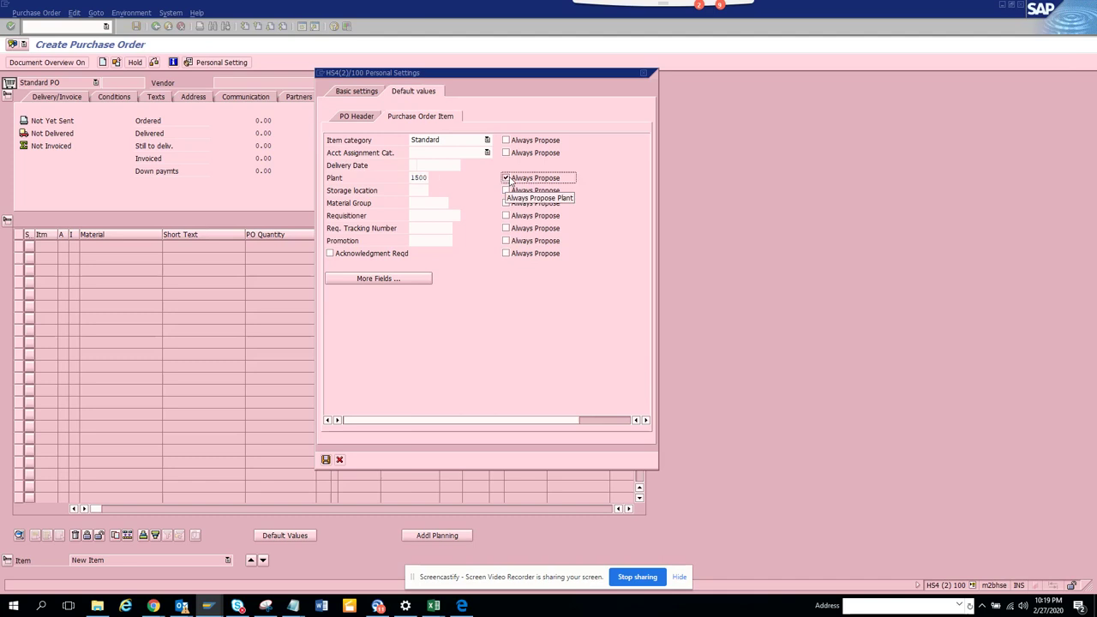
- Choose 00212 Cable as the default material group from the F4 list
{"action": "left_click", "coordinate": [427, 202]}
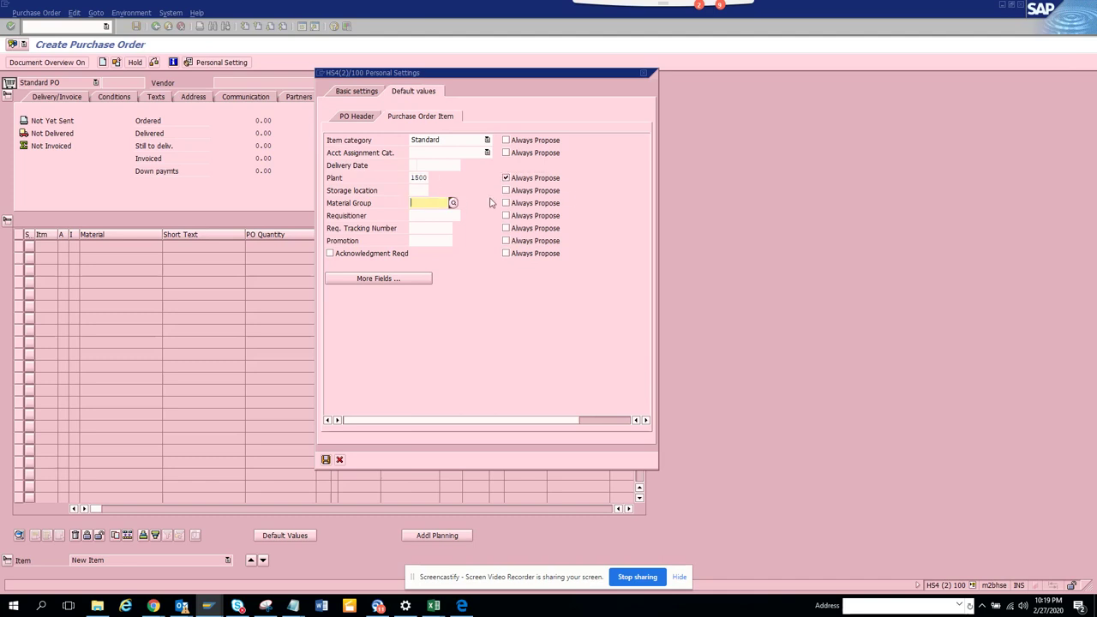
{"action": "left_click", "coordinate": [453, 203]}
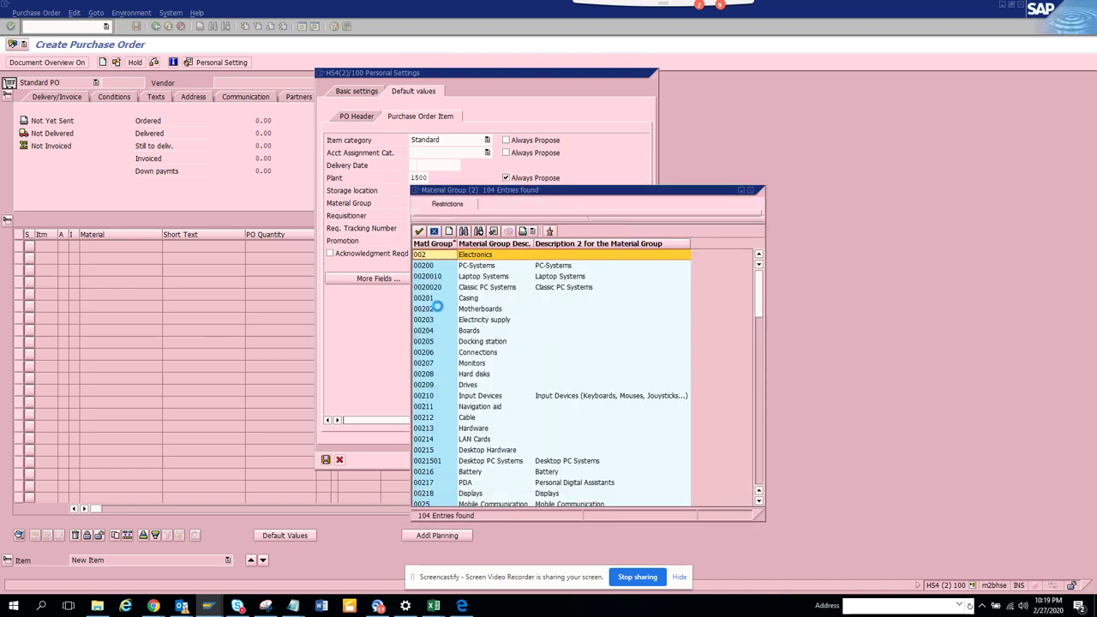
{"action": "left_click", "coordinate": [419, 417]}
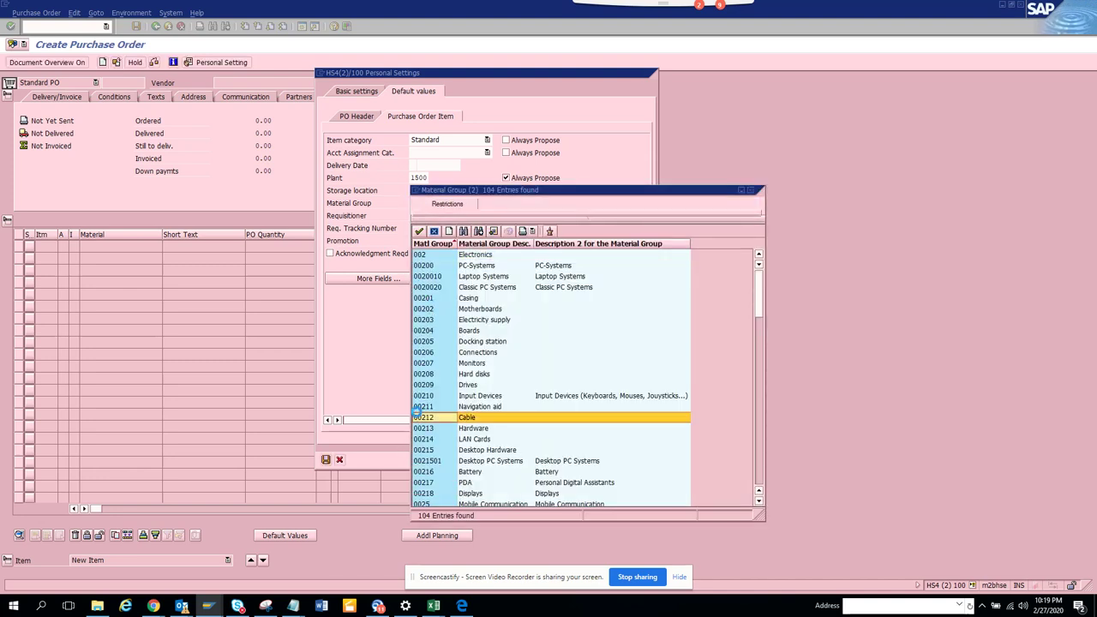
{"action": "double_click", "coordinate": [419, 417]}
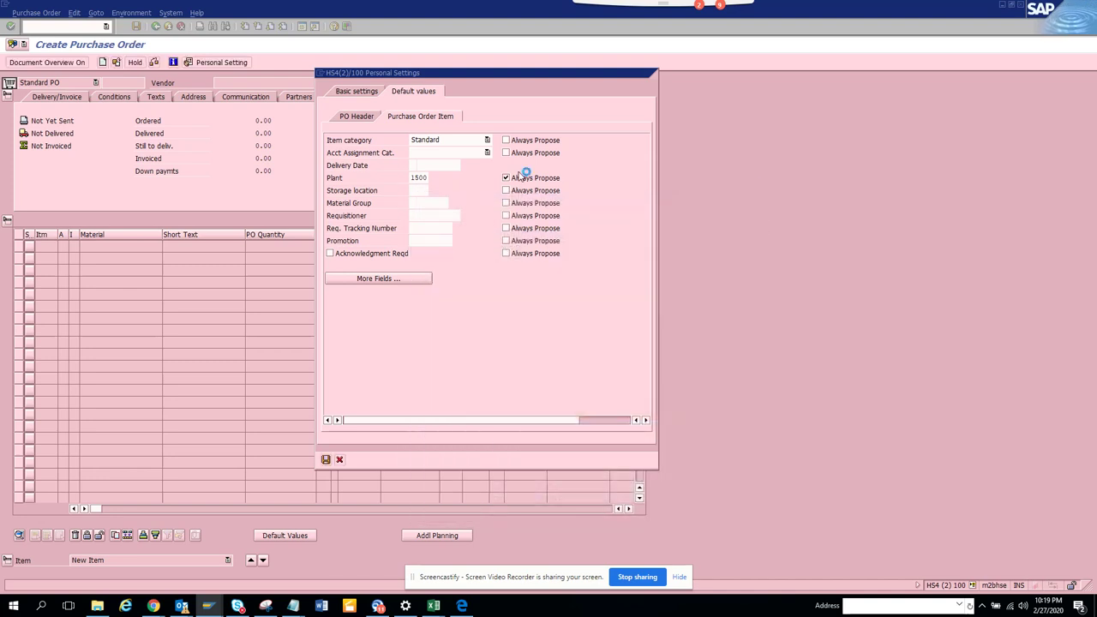
{"action": "left_click", "coordinate": [452, 212]}
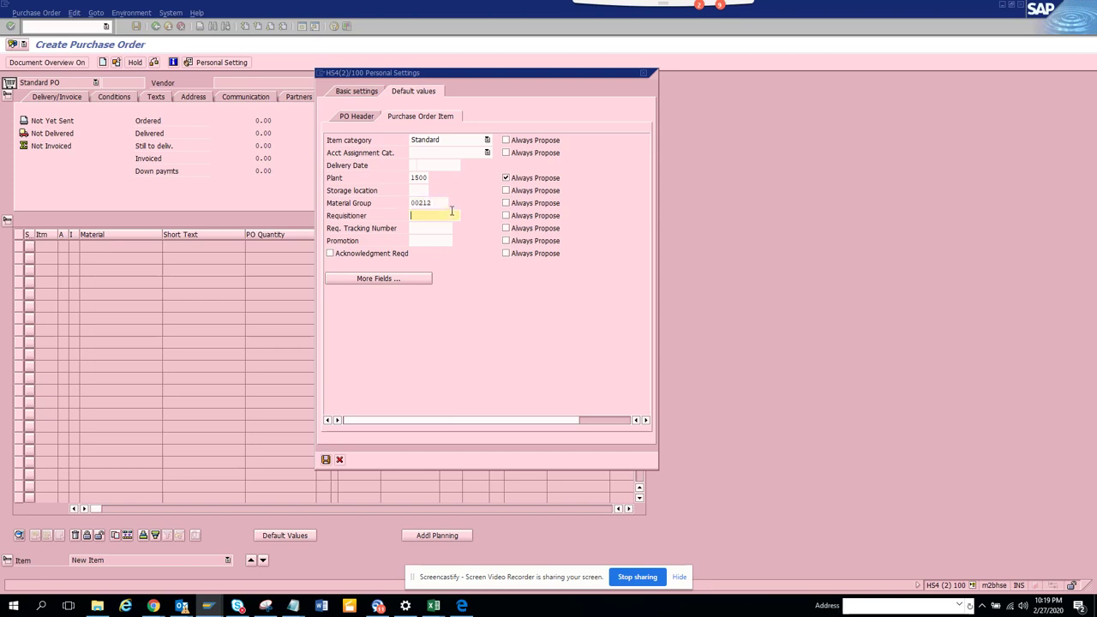
- Enter the default requisitioner and tracking number 1234 for items
{"action": "type", "text": "abcde"}
{"action": "key", "text": "BackSpace"}
{"action": "key", "text": "BackSpace"}
{"action": "key", "text": "BackSpace"}
{"action": "key", "text": "BackSpace"}
{"action": "key", "text": "BackSpace"}
{"action": "type", "text": "abc"}
{"action": "key", "text": "BackSpace"}
{"action": "key", "text": "BackSpace"}
{"action": "key", "text": "BackSpace"}
{"action": "type", "text": "US1234"}
{"action": "left_click_drag", "start_coordinate": [444, 215], "coordinate": [408, 218]}
{"action": "left_click", "coordinate": [436, 231]}
{"action": "type", "text": "1234"}
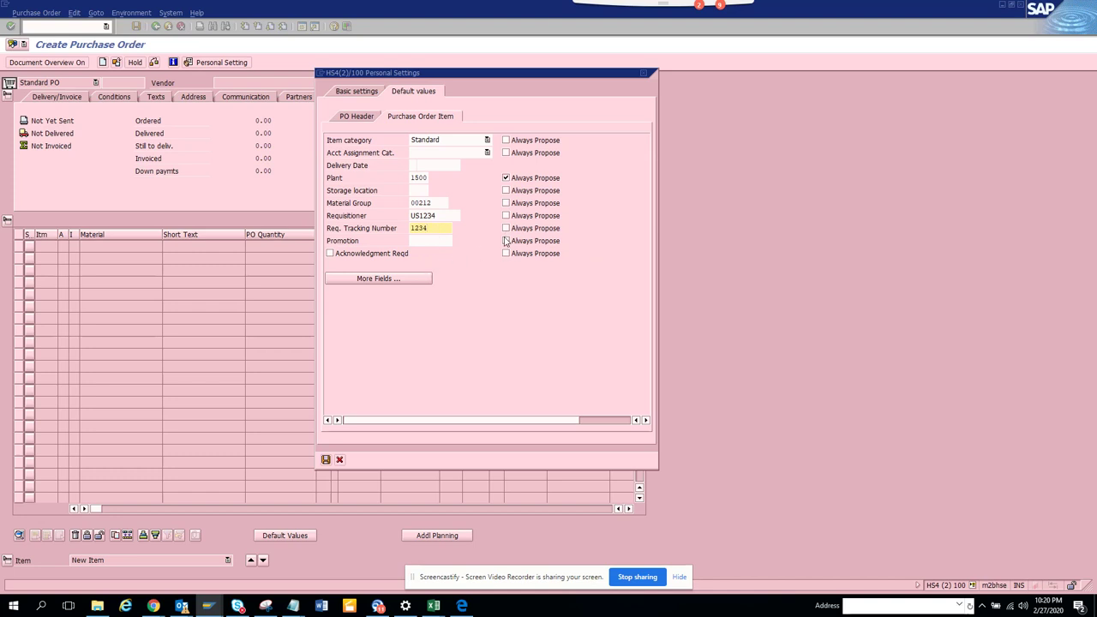
- Mark tracking number, requisitioner and material group as Always Propose
{"action": "left_click", "coordinate": [506, 229]}
{"action": "left_click", "coordinate": [507, 216]}
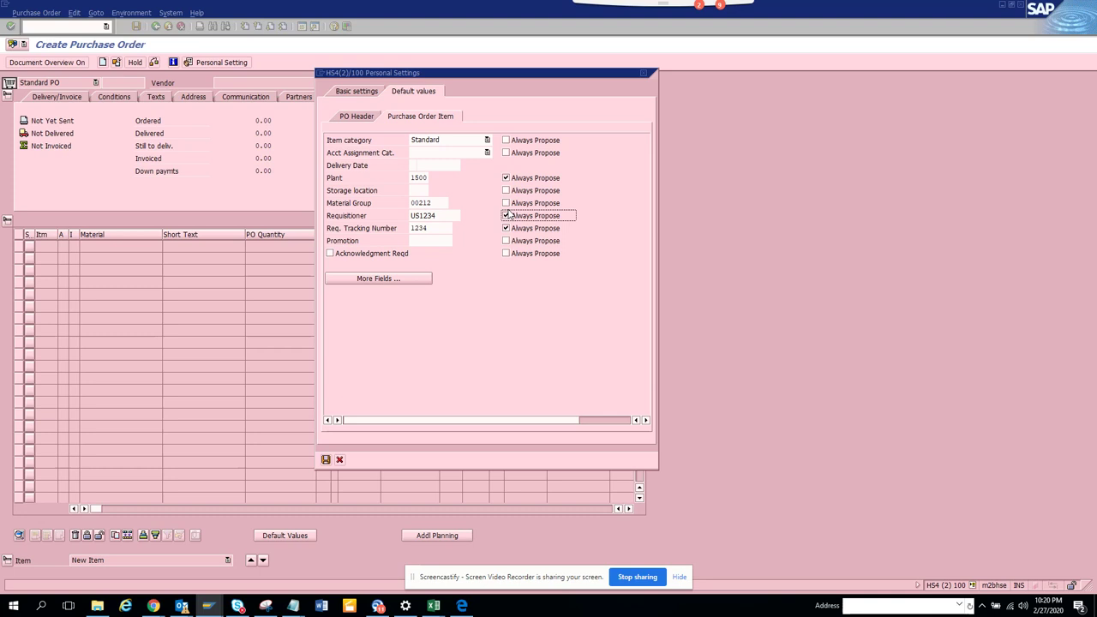
{"action": "left_click", "coordinate": [506, 204]}
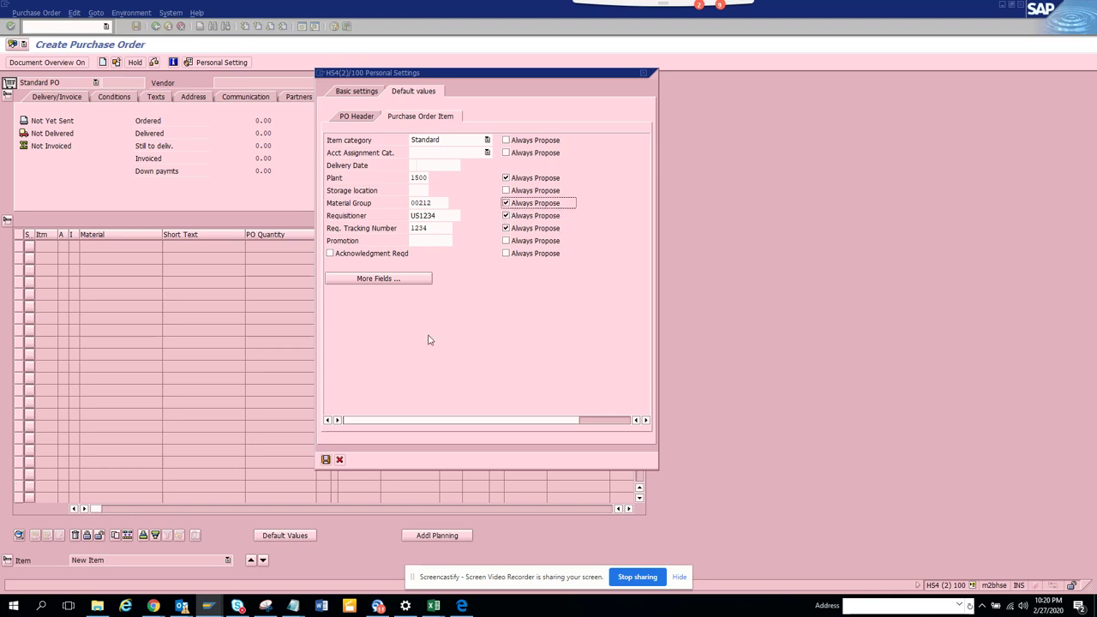
- Accept the additional item field layout and save the personal default values
{"action": "left_click", "coordinate": [403, 278]}
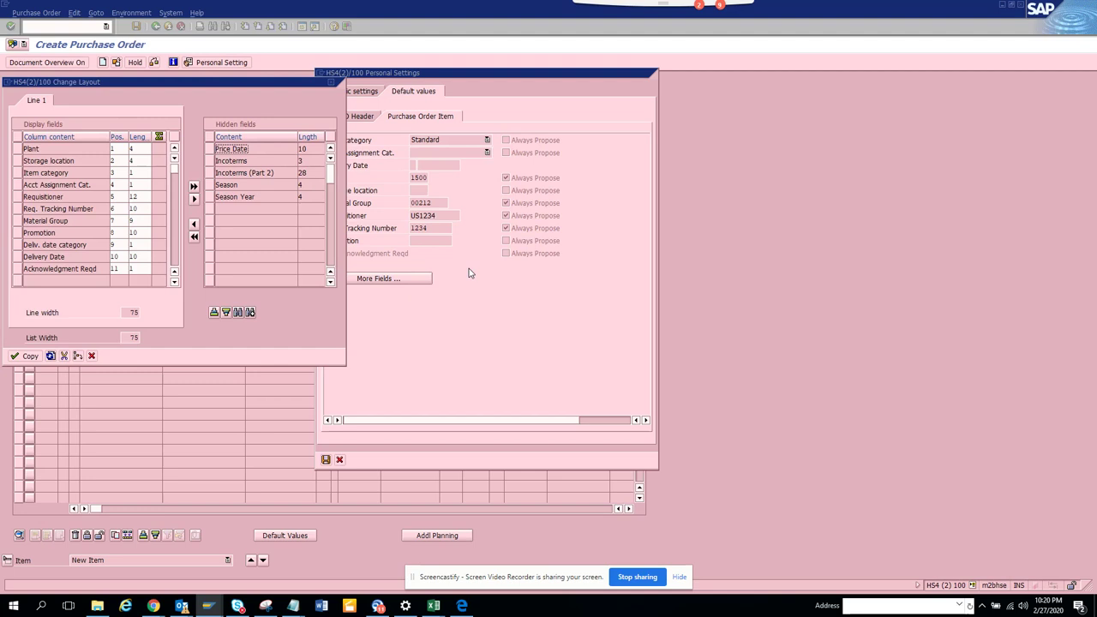
{"action": "left_click", "coordinate": [29, 358]}
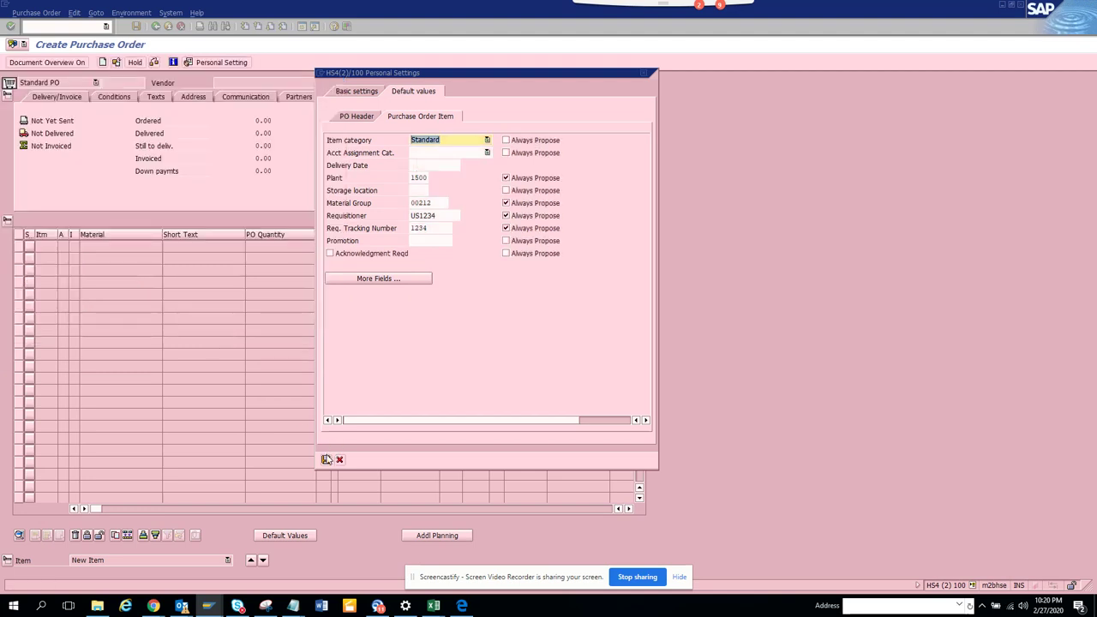
{"action": "left_click", "coordinate": [327, 459]}
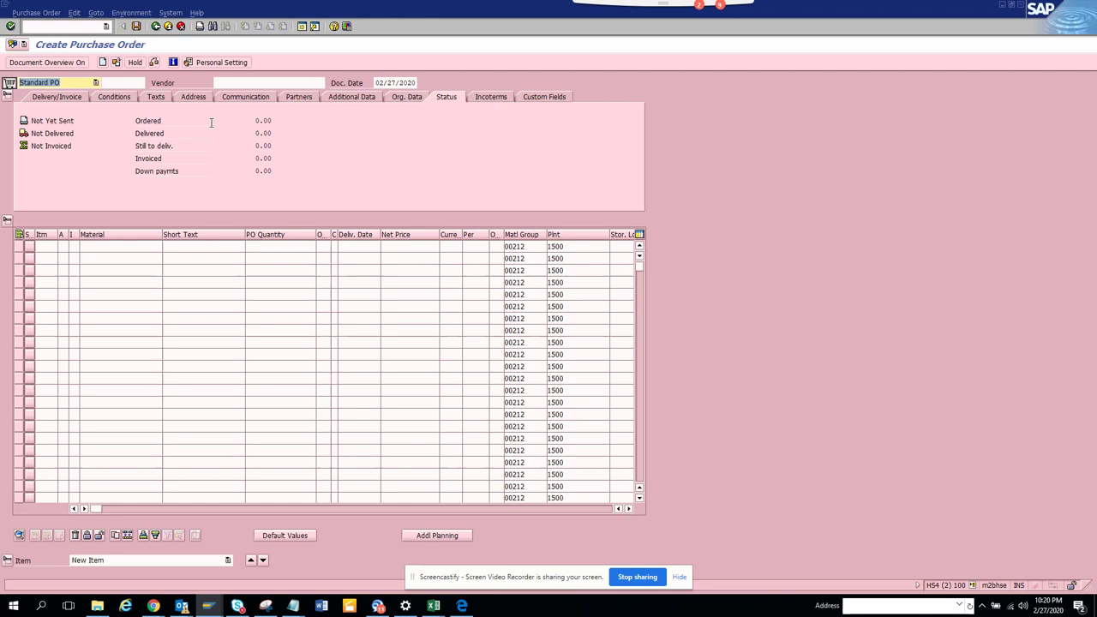
- Show Org. Data and scroll the item table to the Reqmt No. and Requisitioner columns
{"action": "left_click", "coordinate": [415, 99]}
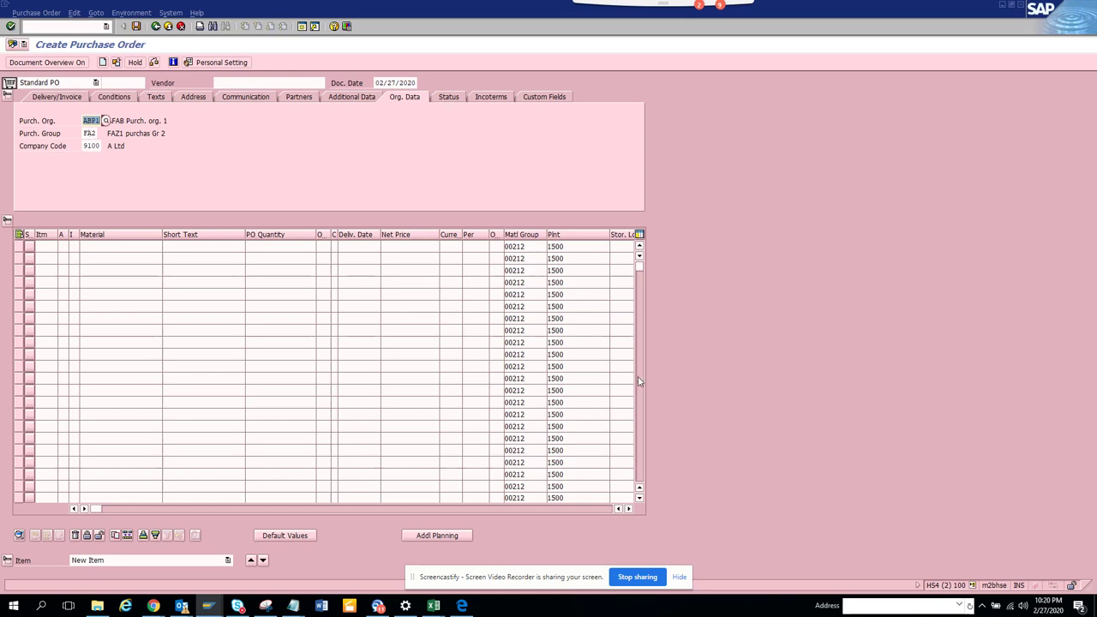
{"action": "left_click", "coordinate": [628, 509]}
{"action": "left_click", "coordinate": [628, 508]}
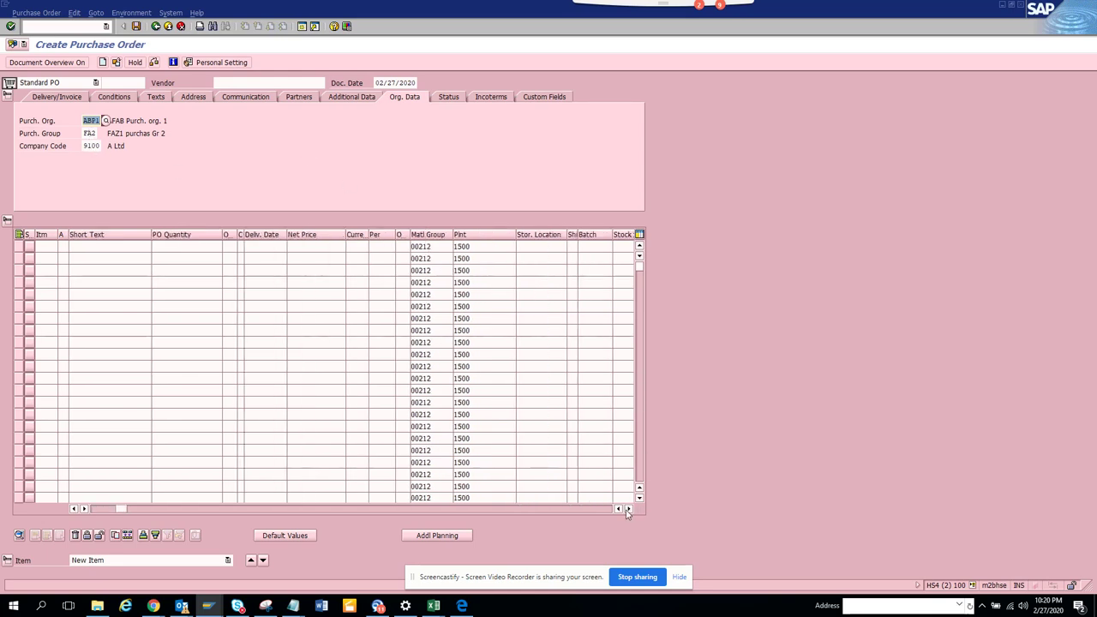
{"action": "left_click", "coordinate": [627, 509]}
{"action": "left_click", "coordinate": [628, 509]}
{"action": "left_click", "coordinate": [628, 509]}
{"action": "left_click", "coordinate": [628, 509]}
{"action": "left_click", "coordinate": [628, 509]}
{"action": "left_click", "coordinate": [628, 508]}
{"action": "left_click", "coordinate": [628, 509]}
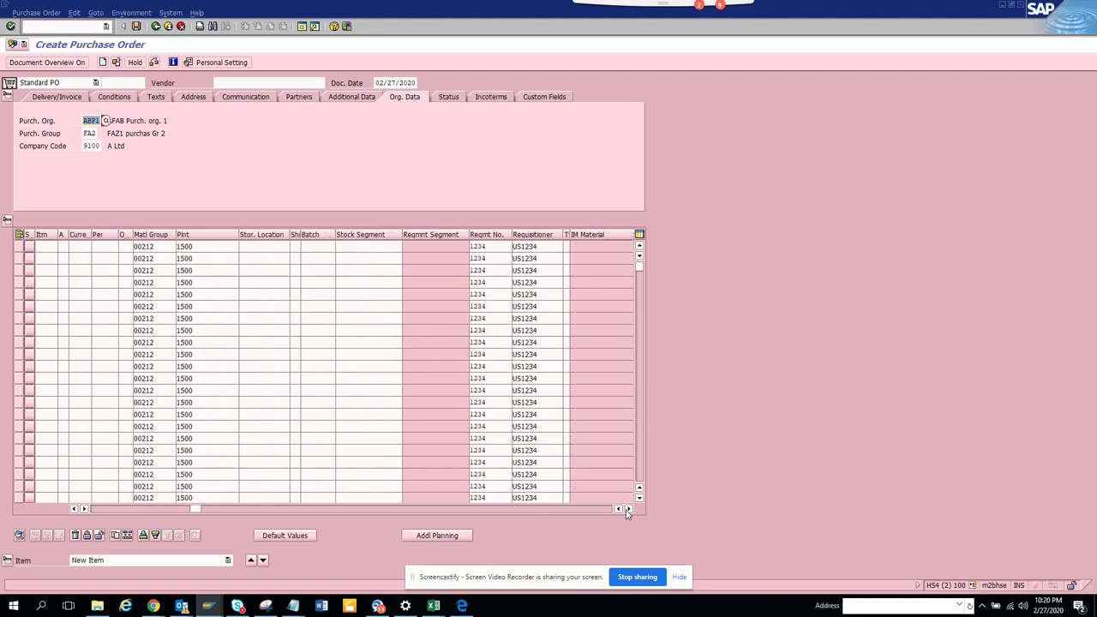
{"action": "left_click", "coordinate": [628, 509]}
{"action": "left_click", "coordinate": [628, 509]}
{"action": "left_click", "coordinate": [628, 509]}
{"action": "left_click", "coordinate": [628, 509]}
{"action": "left_click", "coordinate": [628, 508]}
{"action": "left_click", "coordinate": [628, 509]}
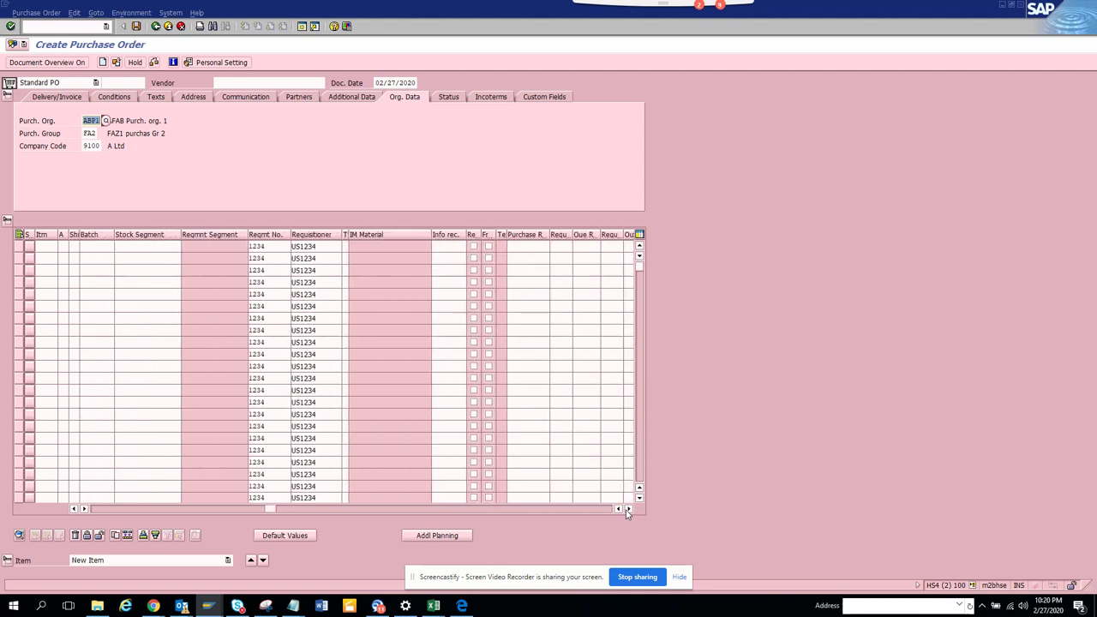
{"action": "left_click", "coordinate": [308, 246]}
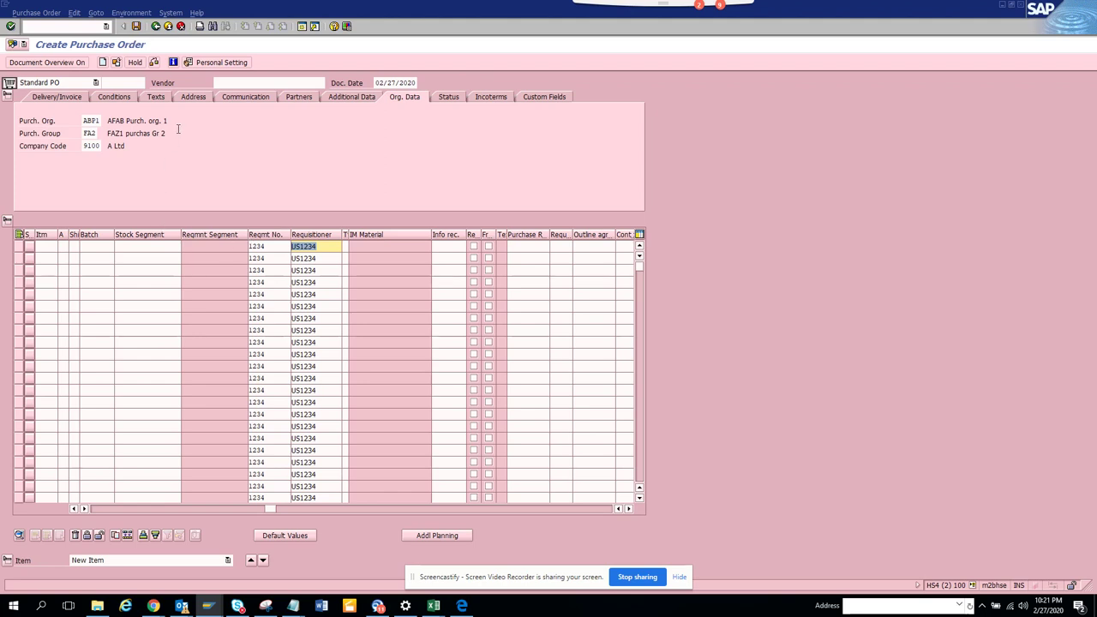
{"action": "left_click", "coordinate": [215, 65]}
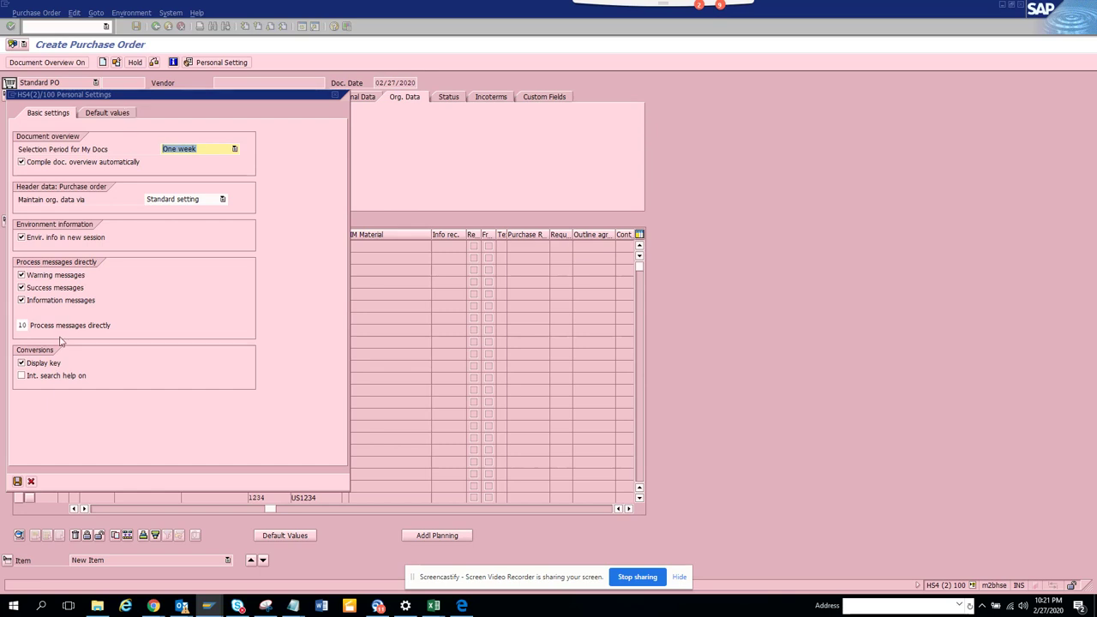
{"action": "left_click", "coordinate": [17, 481]}
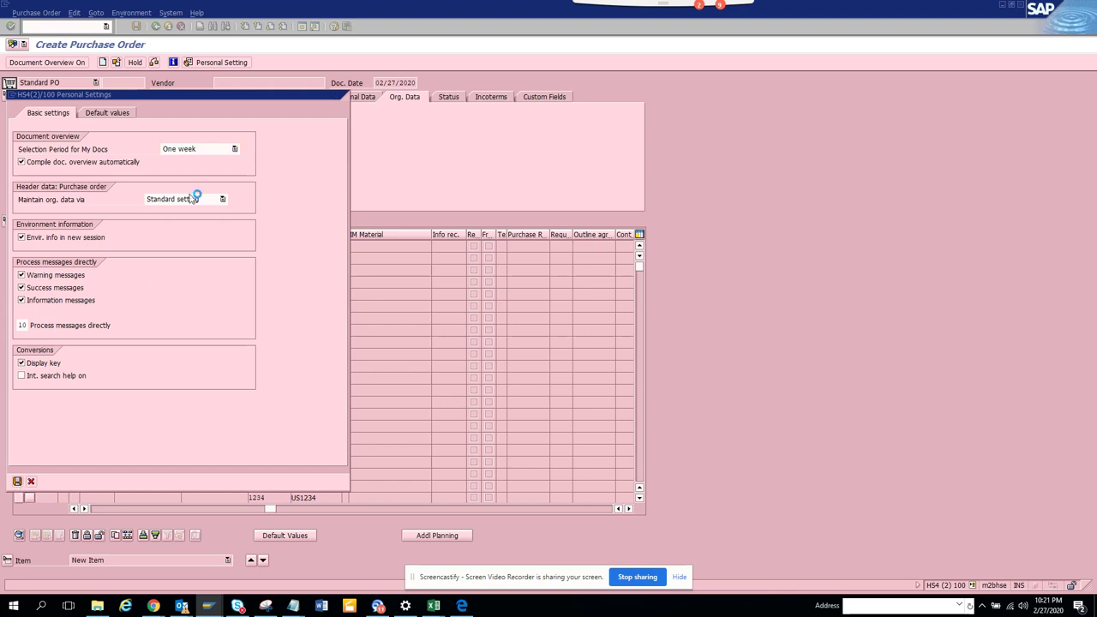